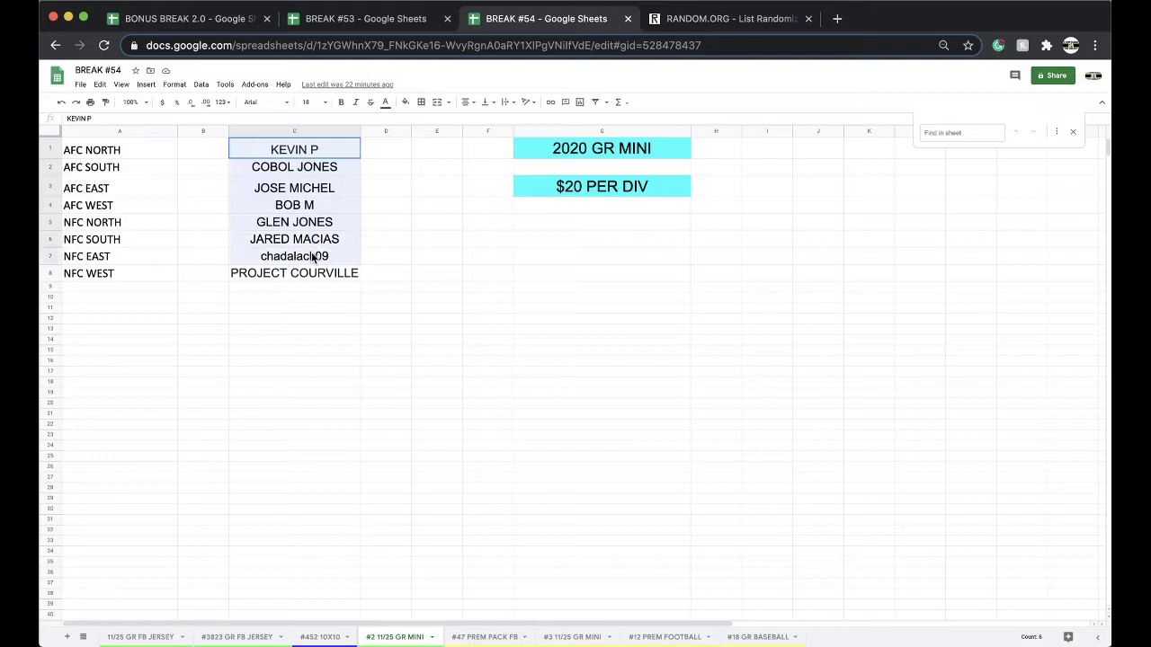
# Step: Copy the eight participant names from C1:C8 of the #2 11/25 GR MINI sheet
pyautogui.press('cmd+c')
# Step: Reload the RANDOM.ORG List Randomizer and paste the eight names into its list box
pyautogui.click(681, 24)
pyautogui.click(619, 40)
pyautogui.press('Return')
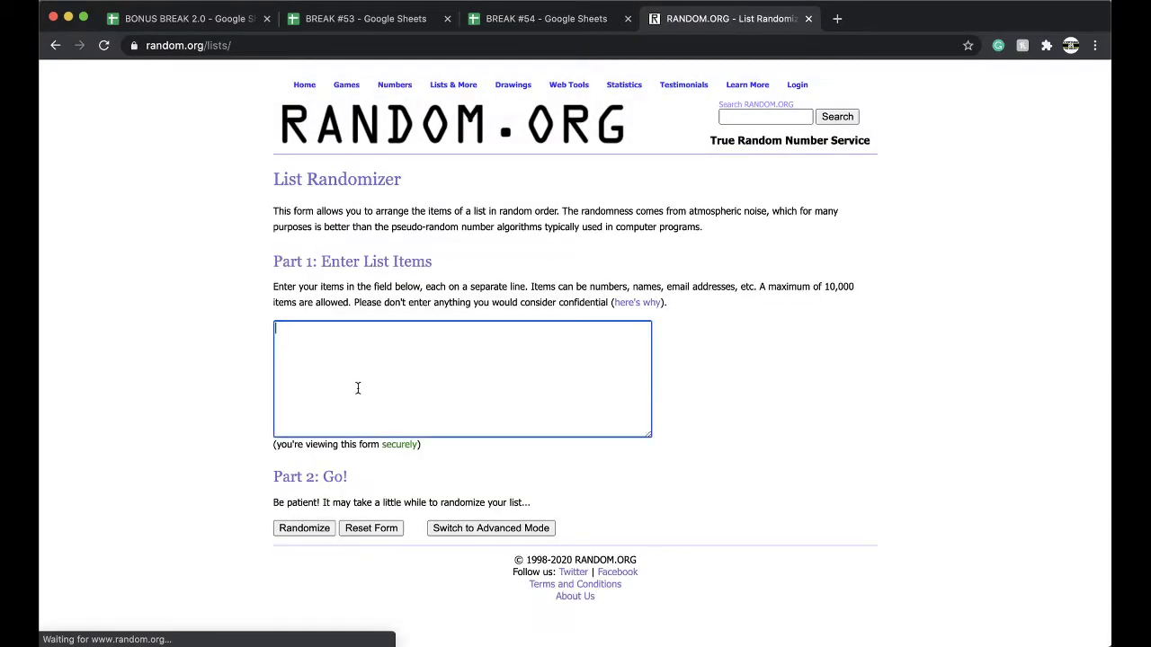
pyautogui.click(357, 388)
pyautogui.press('super+v')
# Step: Randomize the names, reshuffle them three more times, and select the final order
pyautogui.click(319, 528)
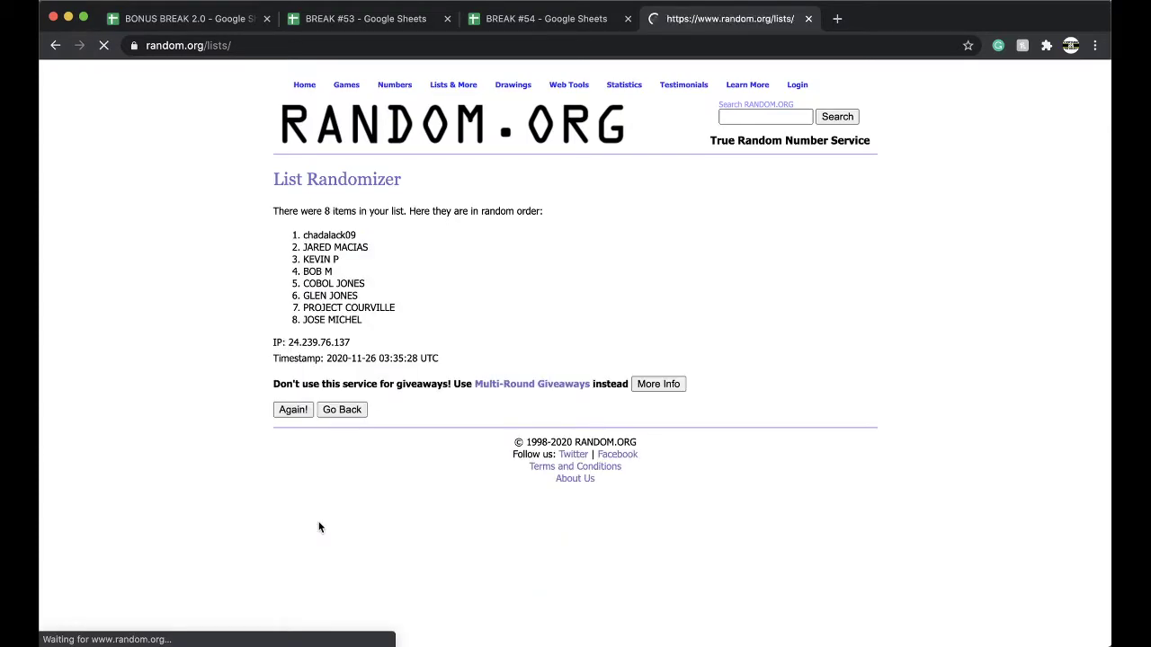
pyautogui.click(285, 412)
pyautogui.click(292, 437)
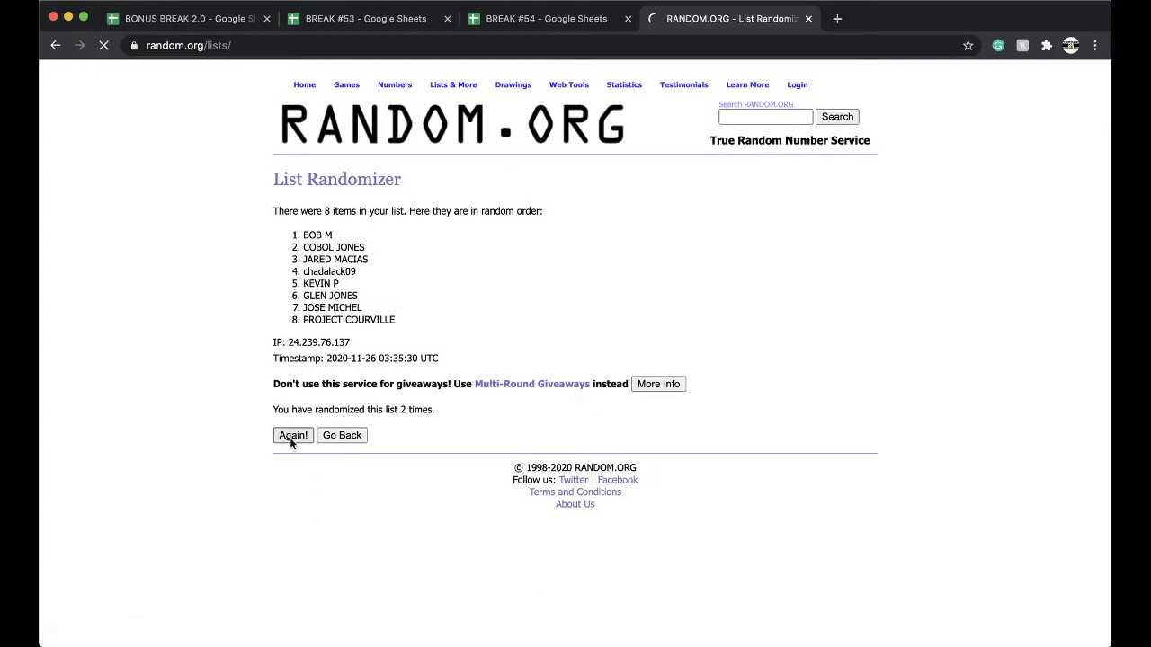
pyautogui.click(291, 438)
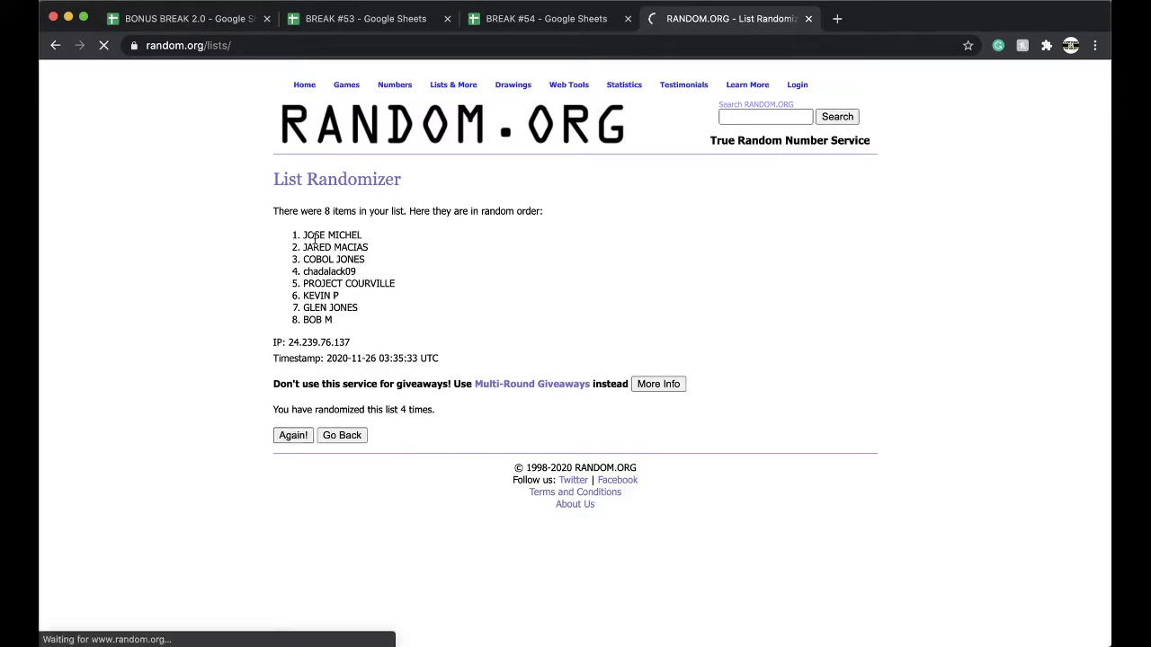
pyautogui.moveTo(301, 233); pyautogui.dragTo(404, 320)
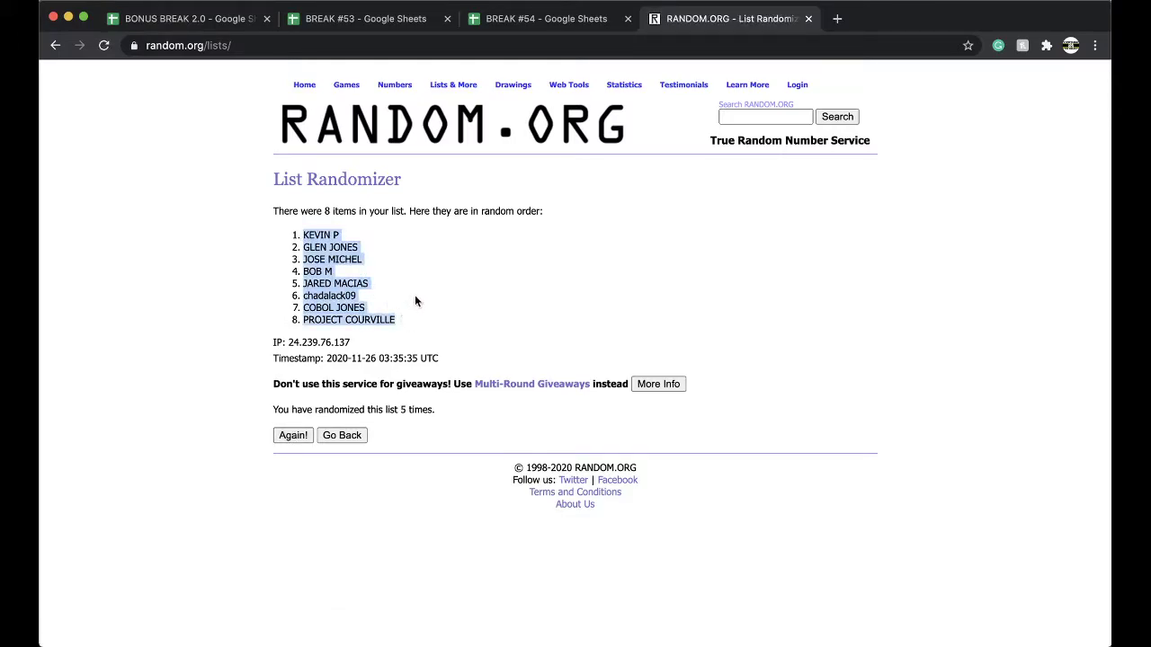
pyautogui.click(513, 24)
# Step: Paste the shuffled names into B1, set them to font size 18, and auto-fit column B
pyautogui.click(201, 152)
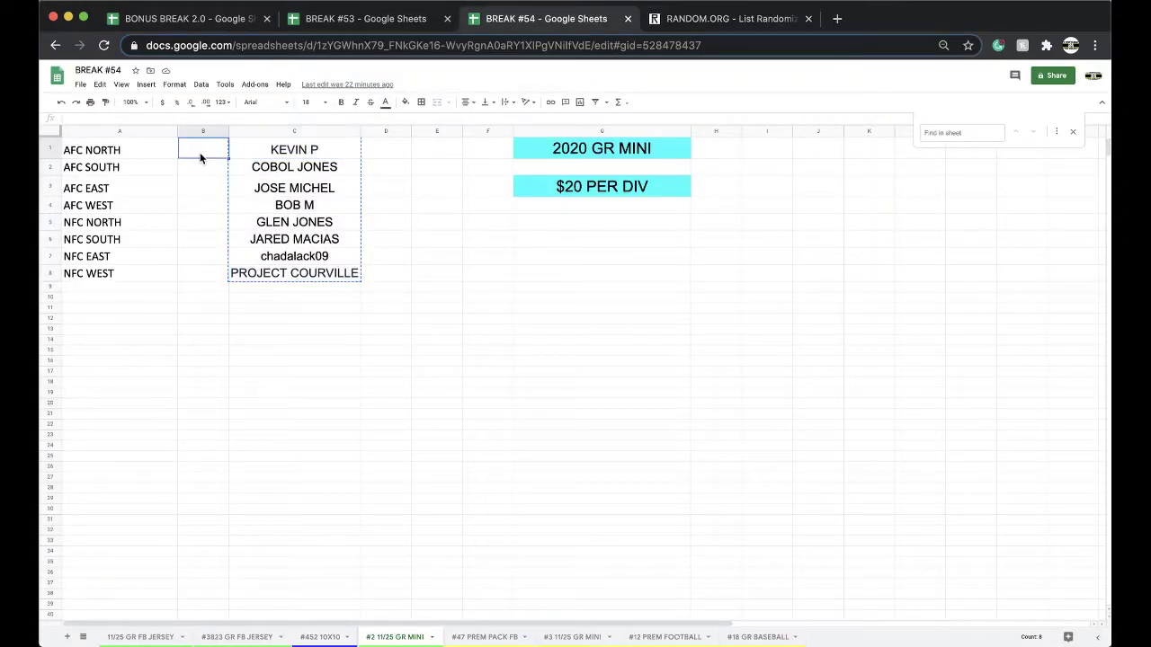
pyautogui.press('super+v')
pyautogui.click(310, 102)
pyautogui.click(309, 250)
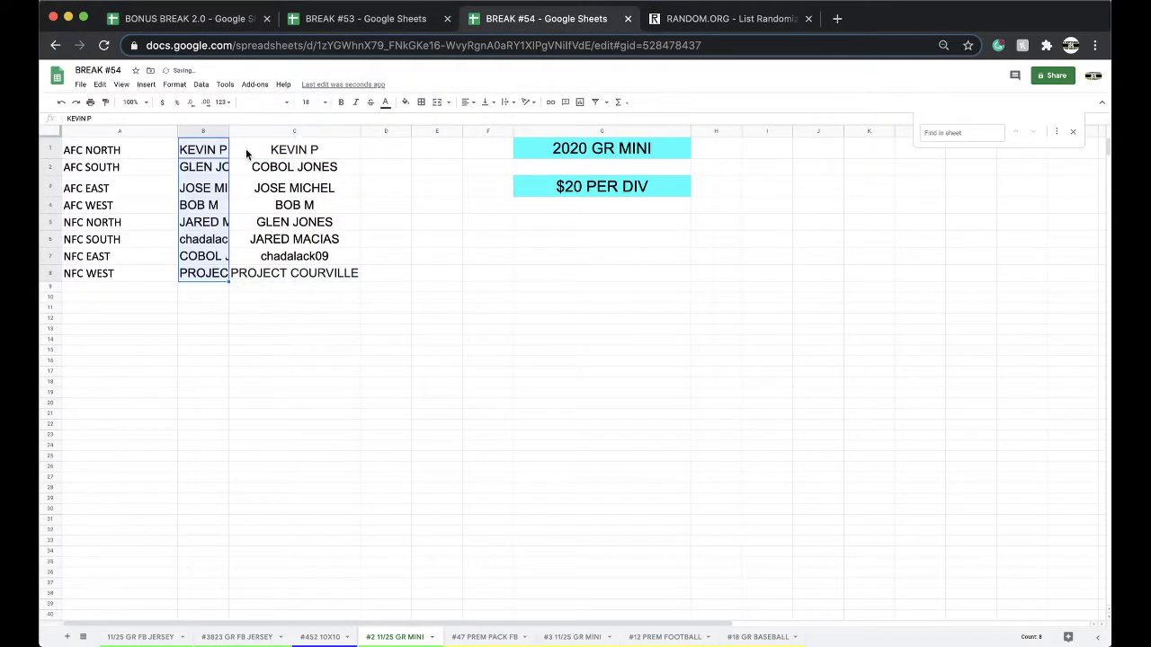
pyautogui.doubleClick(228, 128)
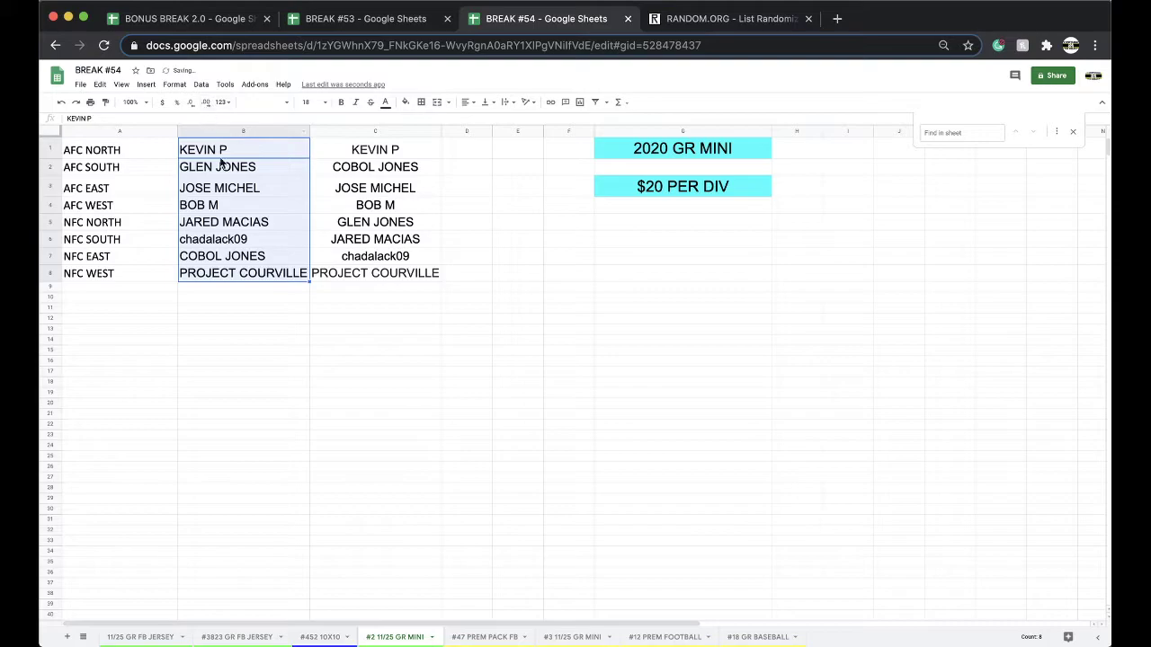
pyautogui.click(226, 188)
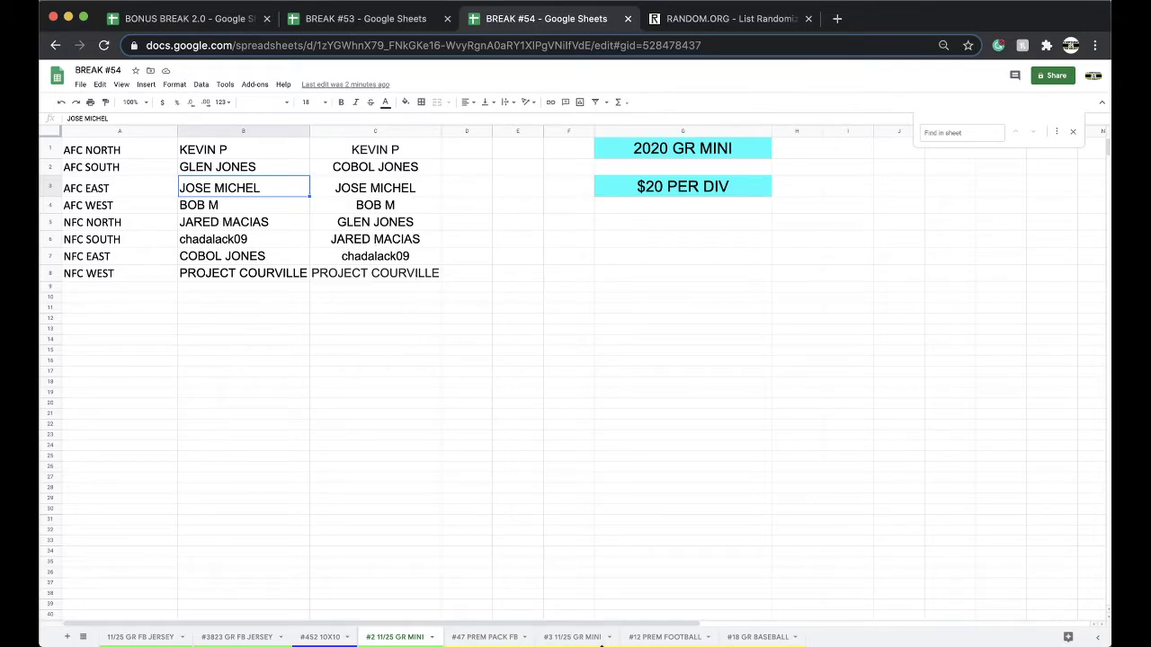
# Step: Enter the participant's name in C3 of #3 11/25 GR MINI and fill it yellow
pyautogui.click(556, 638)
pyautogui.press('Down')
pyautogui.press('Down')
pyautogui.write('TAM')
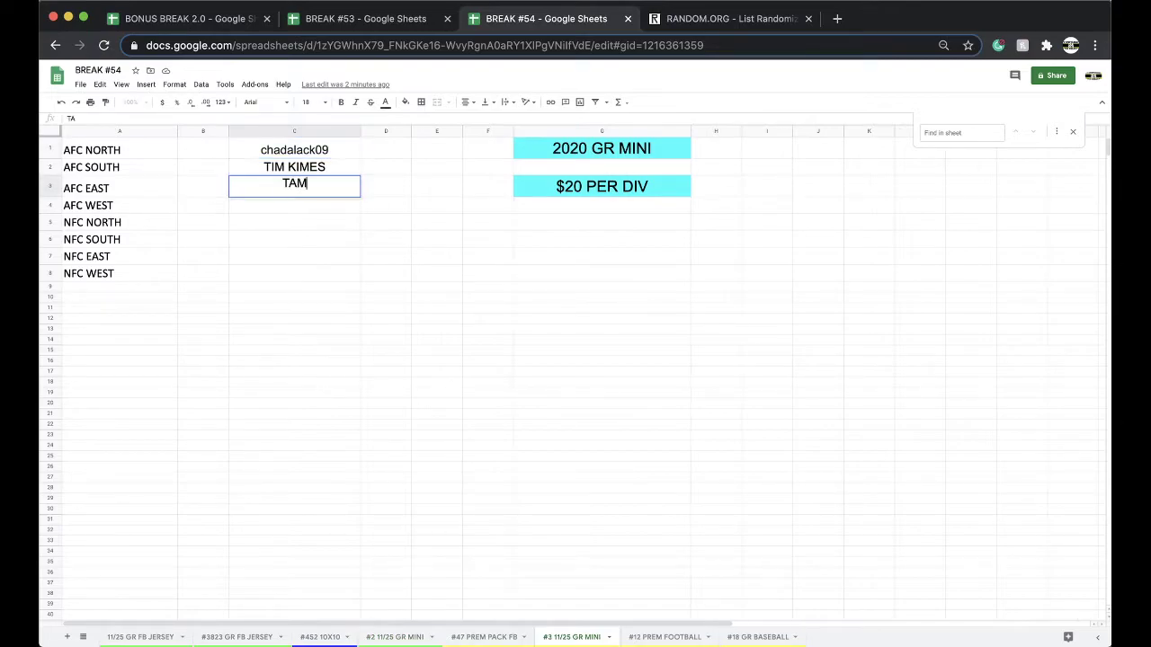
pyautogui.write('MY MCDANIEL')
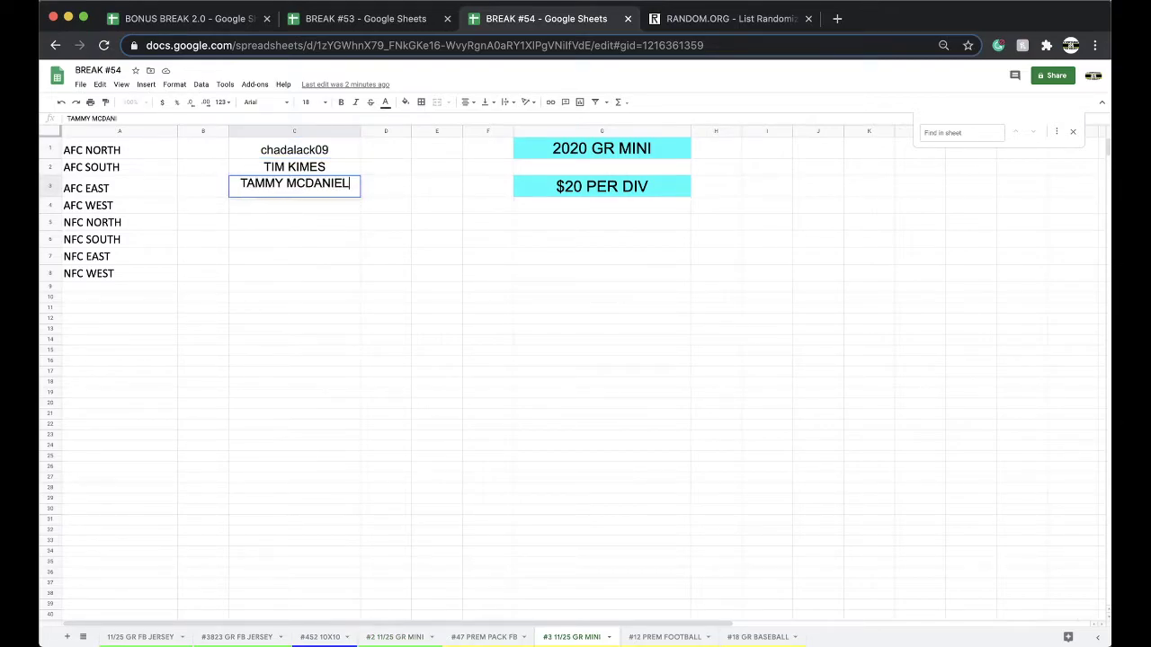
pyautogui.press('Return')
pyautogui.click(351, 190)
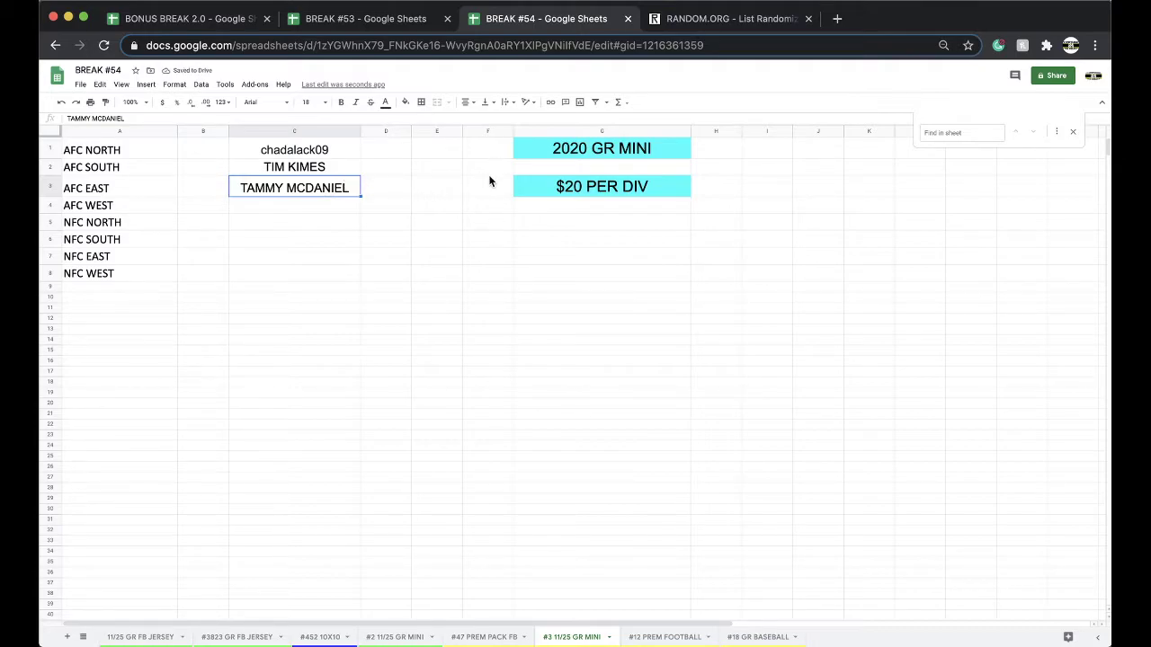
pyautogui.click(406, 103)
pyautogui.click(440, 148)
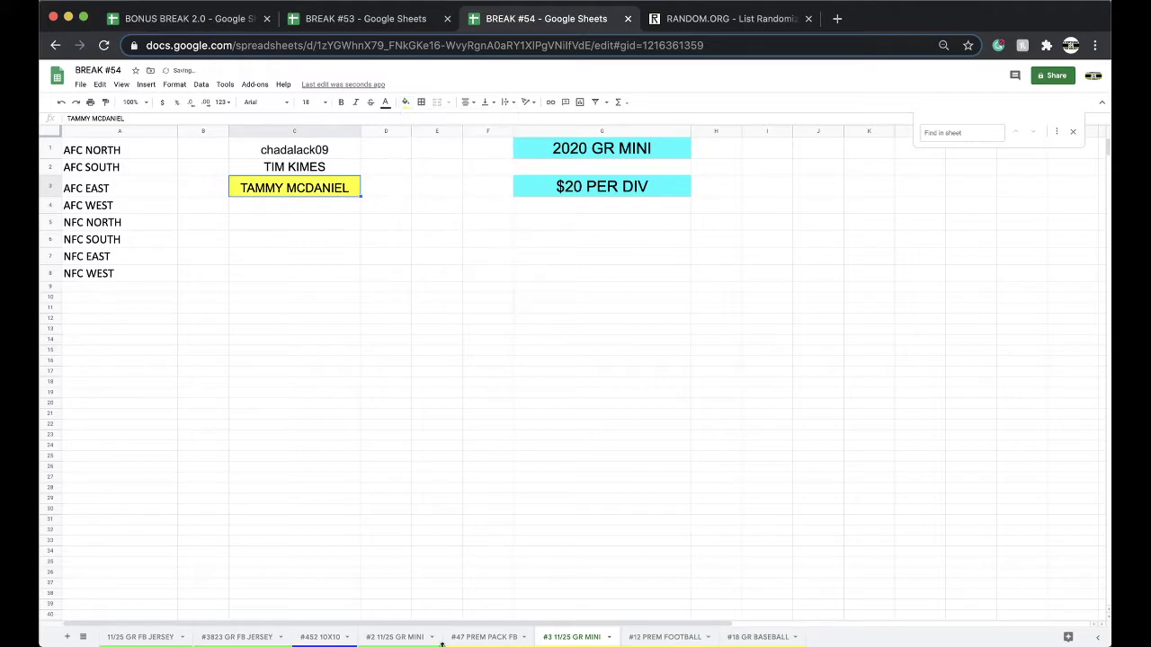
pyautogui.click(407, 637)
pyautogui.click(578, 481)
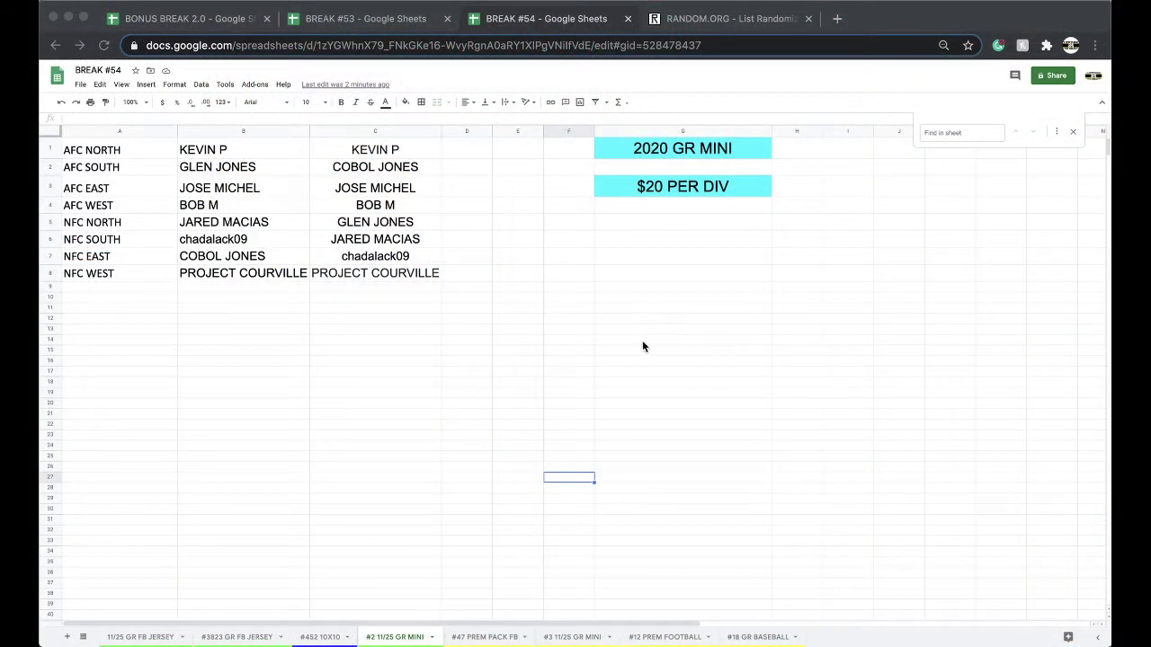
# Step: Fill cell B7 beside NFC EAST yellow, then select the names in C1:C8
pyautogui.click(230, 257)
pyautogui.click(406, 103)
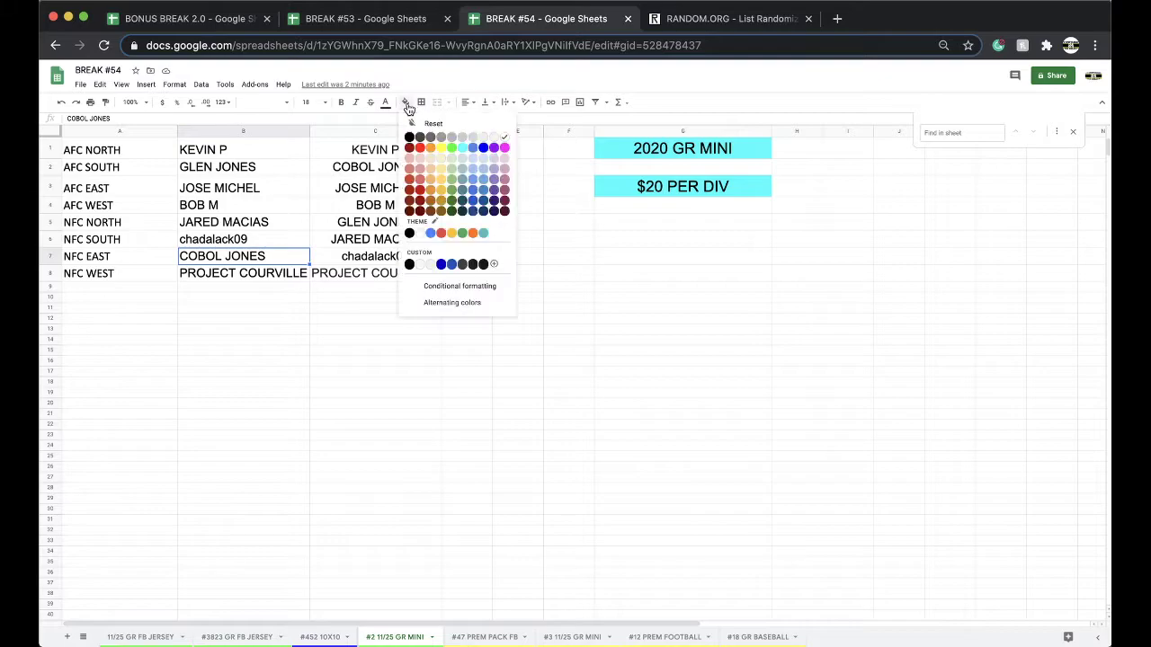
pyautogui.click(442, 148)
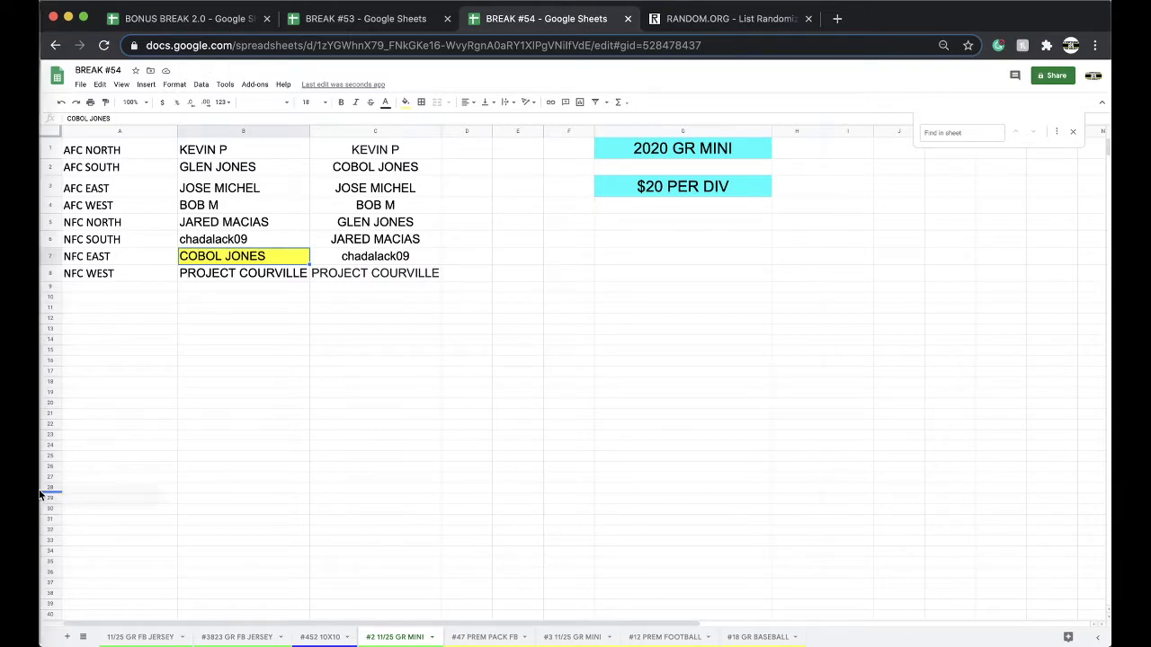
pyautogui.moveTo(382, 150); pyautogui.dragTo(396, 276)
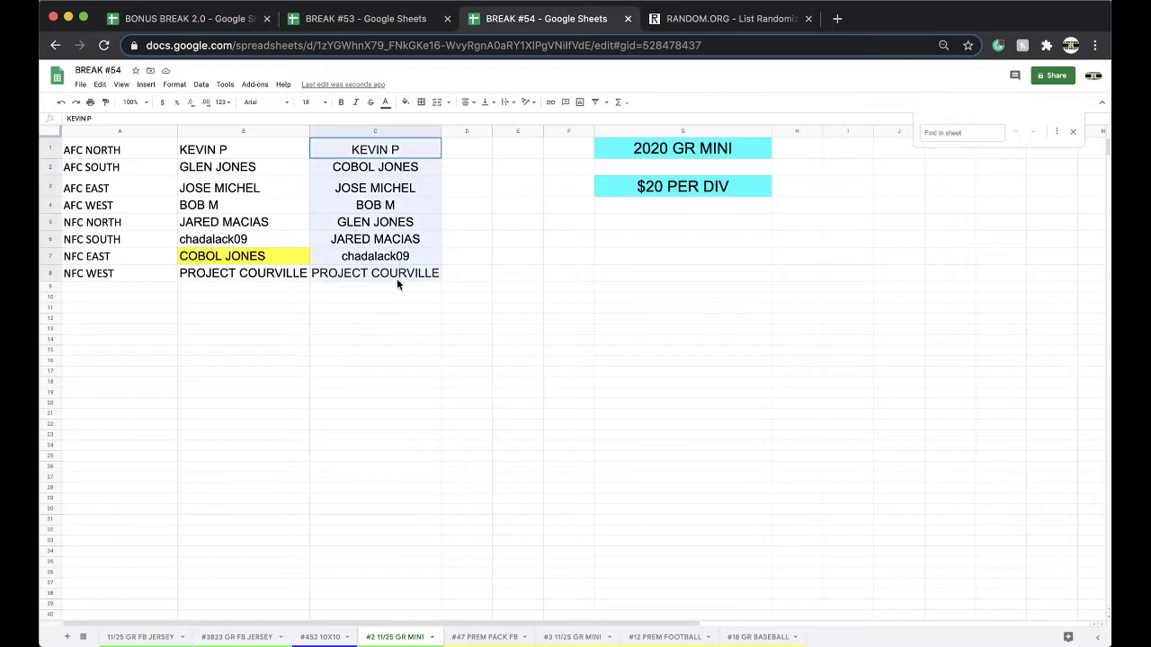
# Step: Reload the RANDOM.ORG List Randomizer and paste the eight participant names
pyautogui.click(733, 24)
pyautogui.click(691, 41)
pyautogui.press('Return')
pyautogui.click(366, 407)
pyautogui.press('super+v')
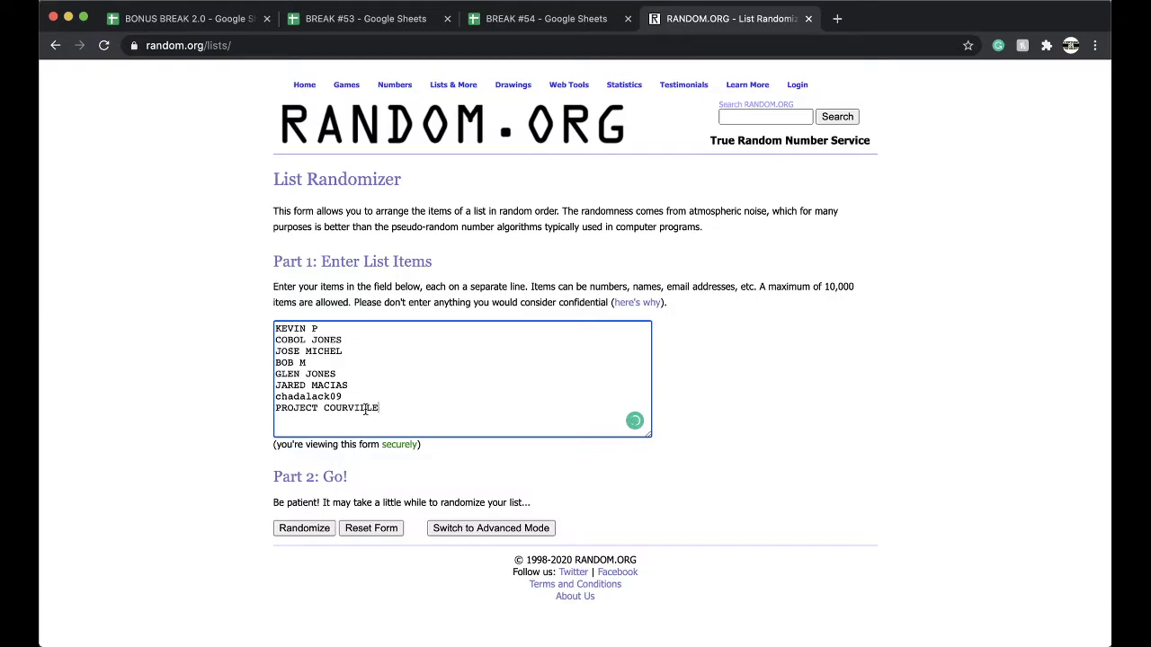
# Step: Shuffle the list five times and select the winning name at the top
pyautogui.click(303, 528)
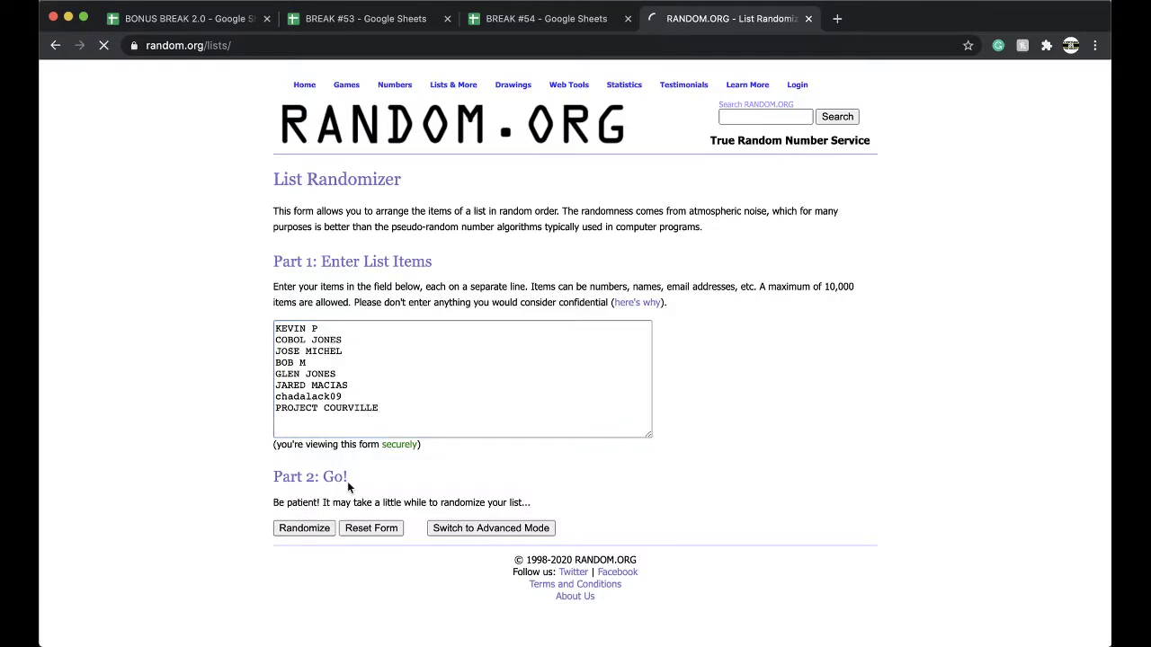
pyautogui.click(289, 411)
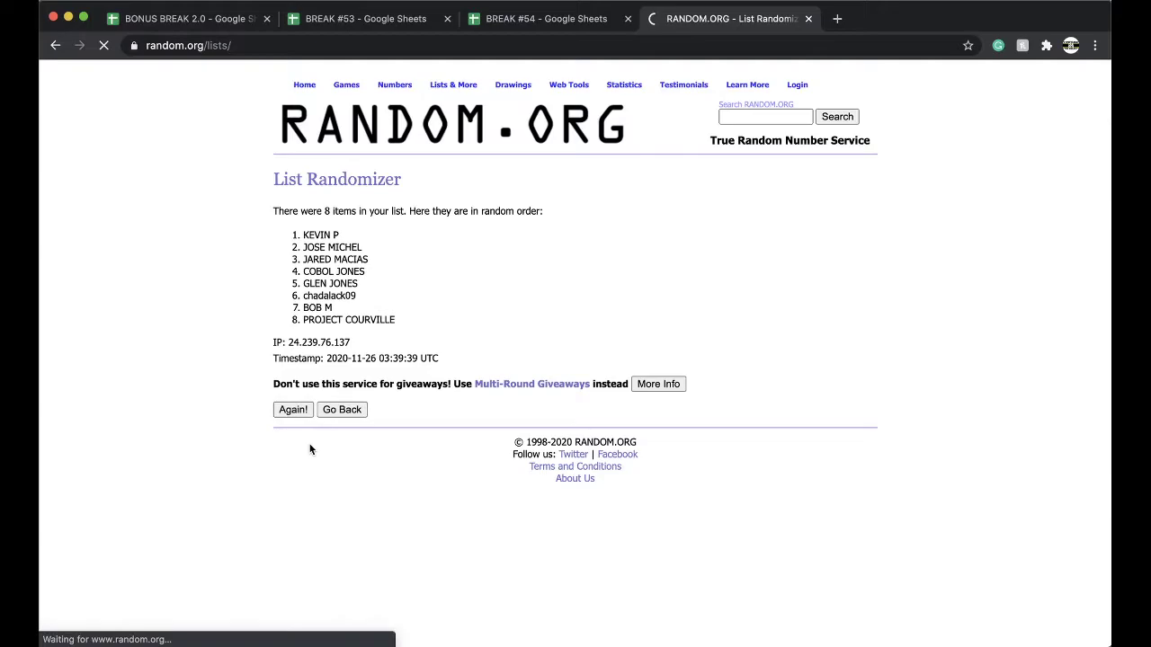
pyautogui.click(288, 442)
pyautogui.click(292, 439)
pyautogui.click(292, 440)
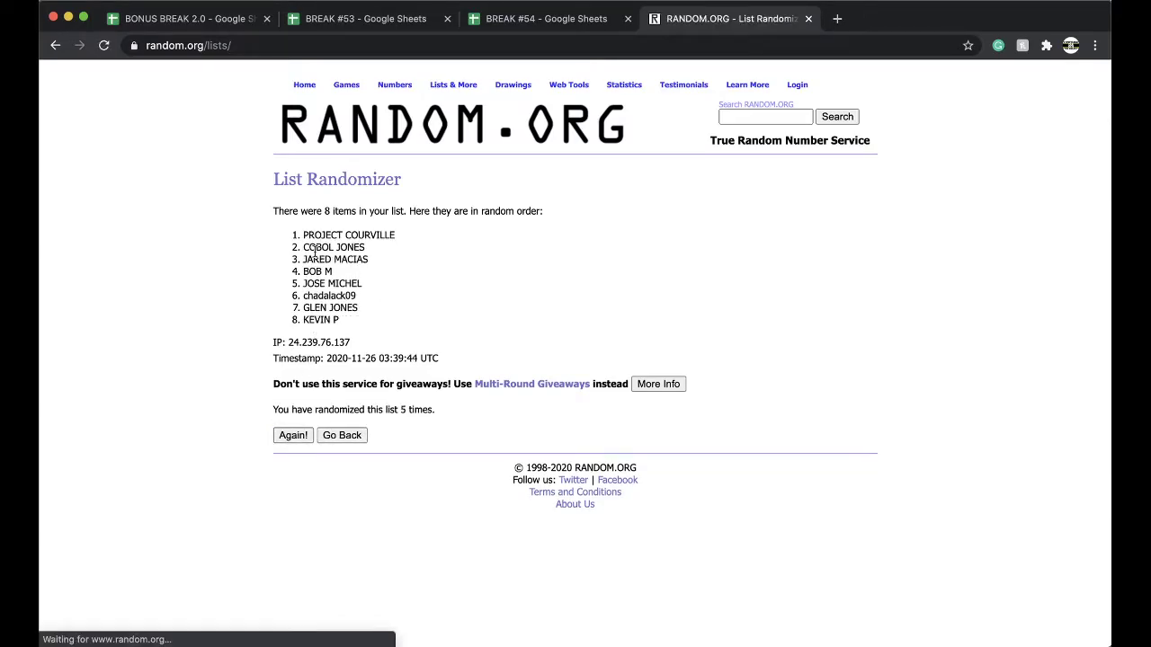
pyautogui.tripleClick(304, 235)
pyautogui.press('super+c')
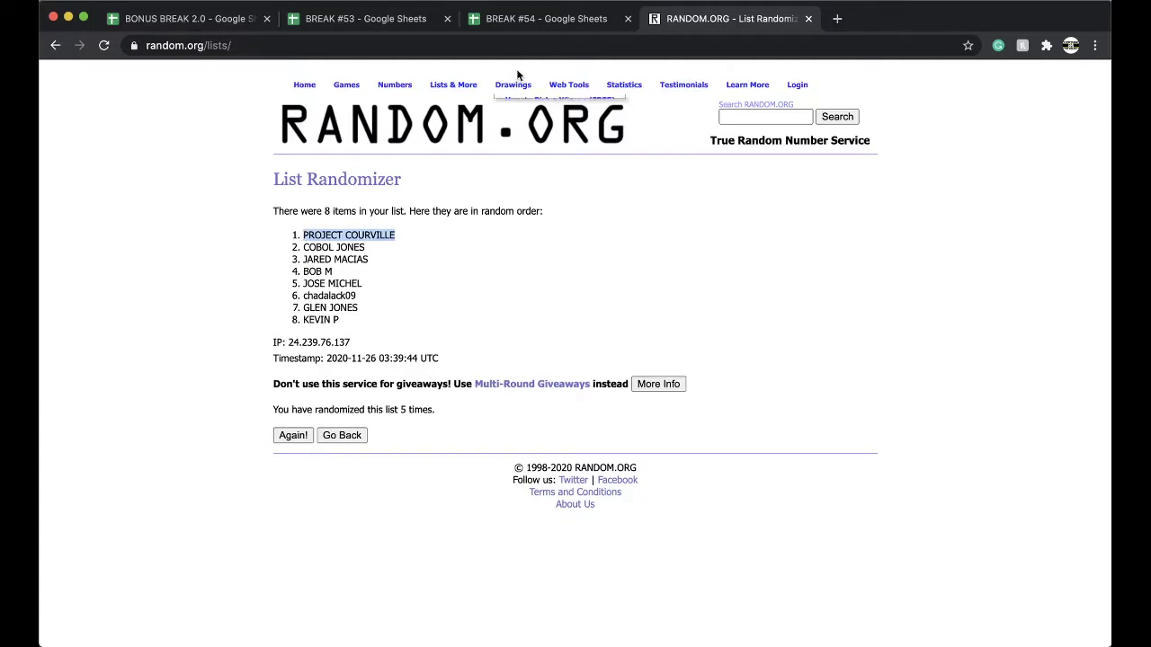
pyautogui.click(565, 18)
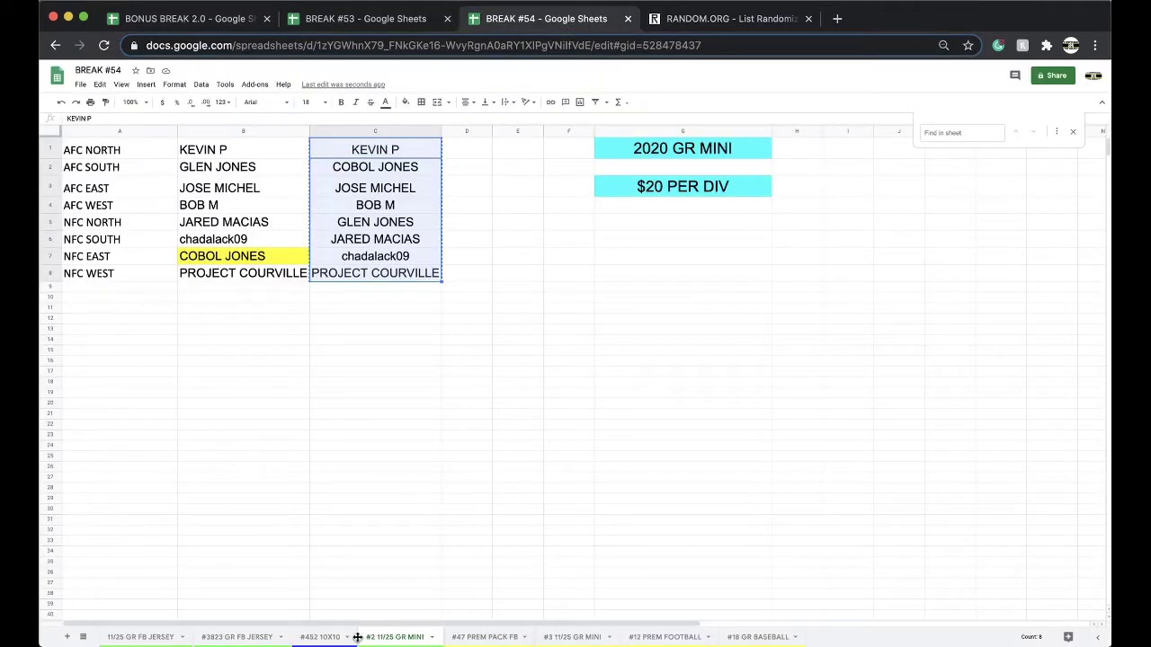
# Step: Undo a mistaken paste of the winner's name into D29 of BONUS BREAK 2.0
pyautogui.click(175, 23)
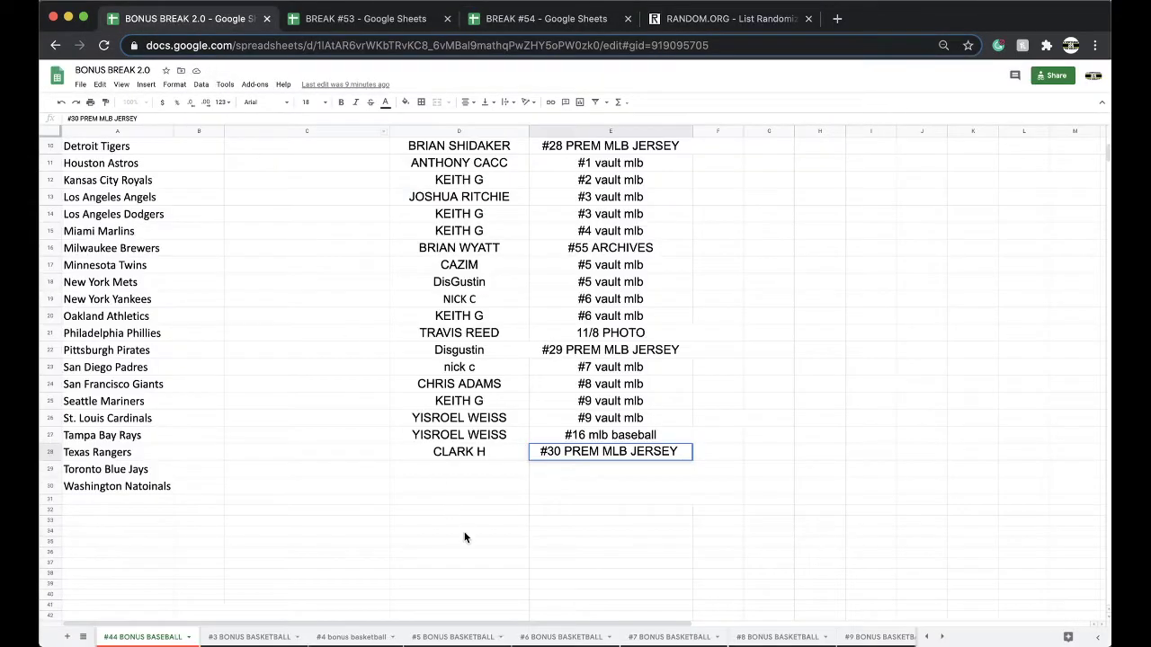
pyautogui.click(441, 469)
pyautogui.press('super+v')
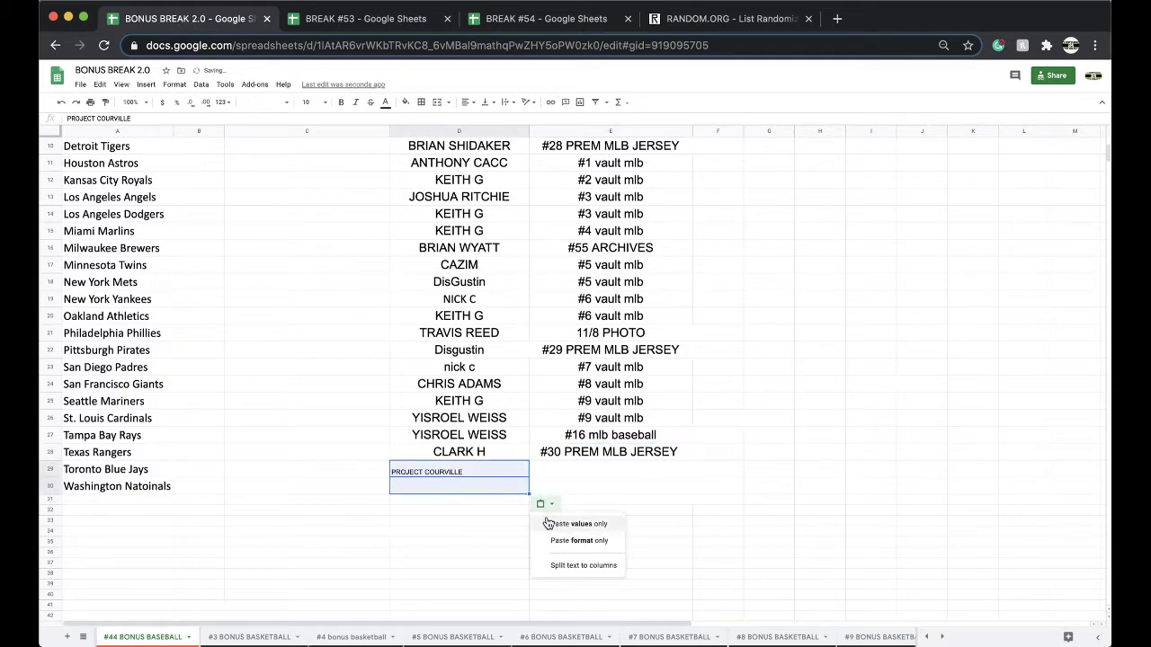
pyautogui.click(485, 472)
pyautogui.press('BackSpace')
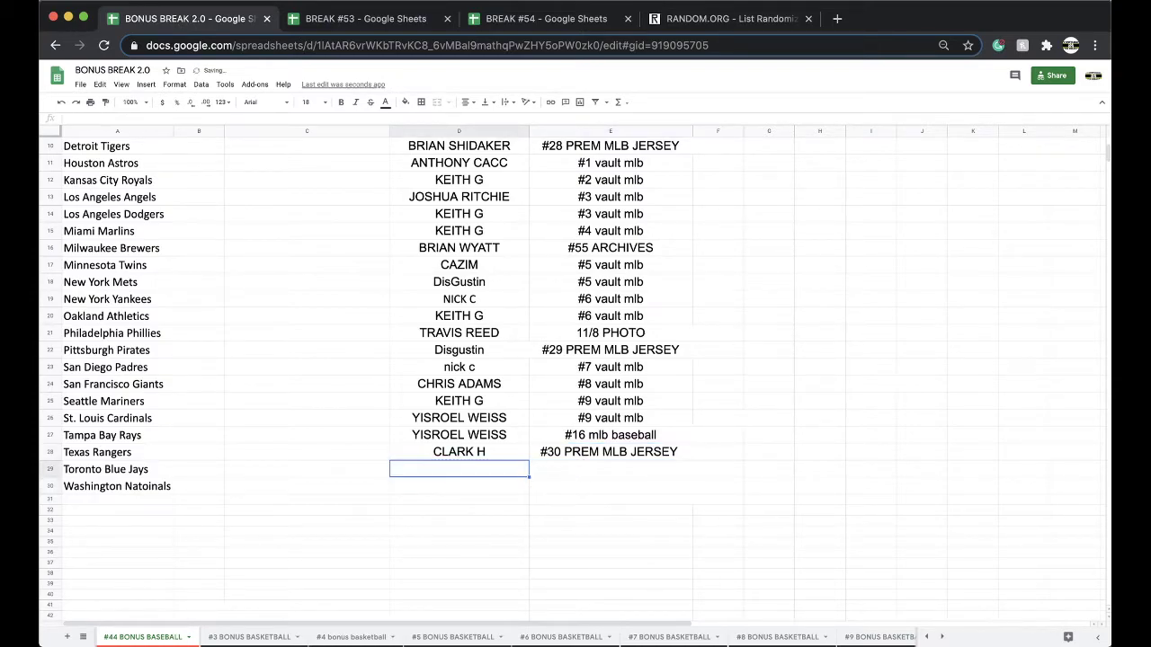
# Step: Paste the winner's name into C22 beside New York Giants on #247 BONUS FOOTBALL
pyautogui.click(83, 637)
pyautogui.scroll(-5, 144, 576)
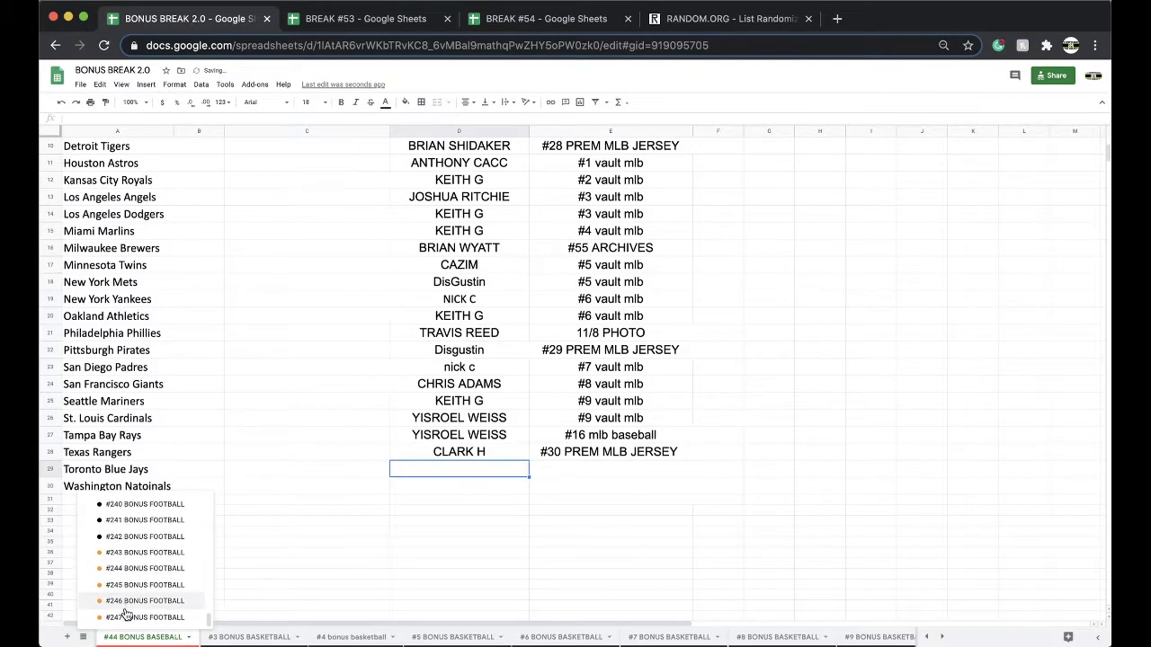
pyautogui.click(146, 616)
pyautogui.click(347, 506)
pyautogui.press('super+v')
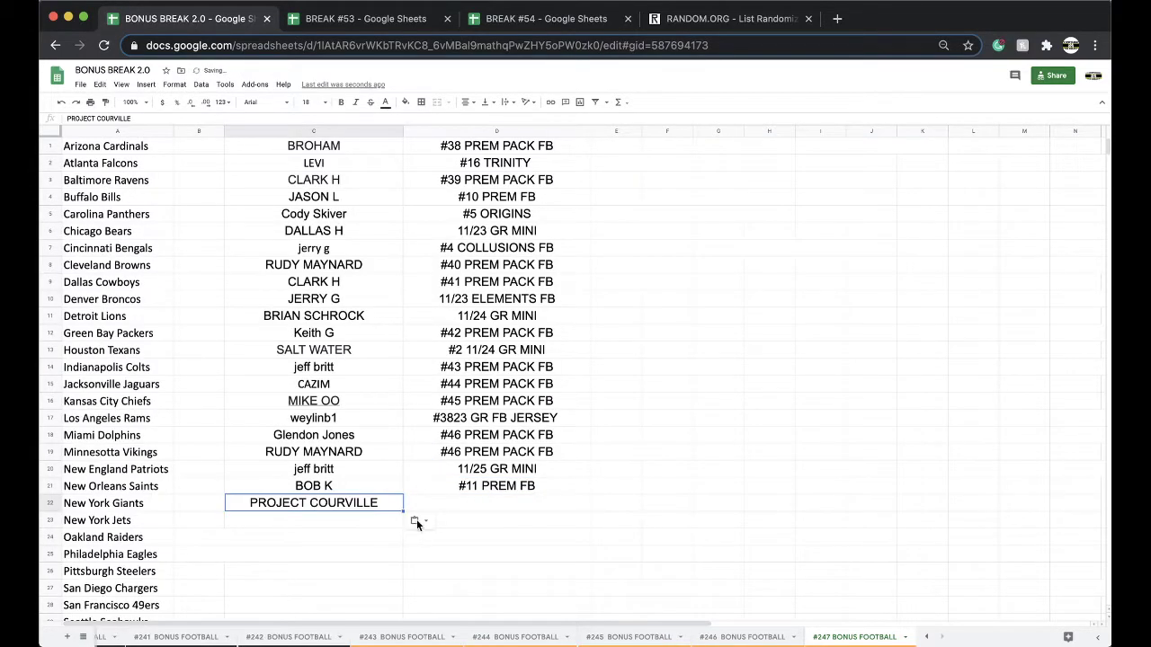
# Step: Copy the 11/25 GR MINI label from D20 to D22 and edit it to '#2 11/25 GR MINI'
pyautogui.click(456, 472)
pyautogui.press('super+c')
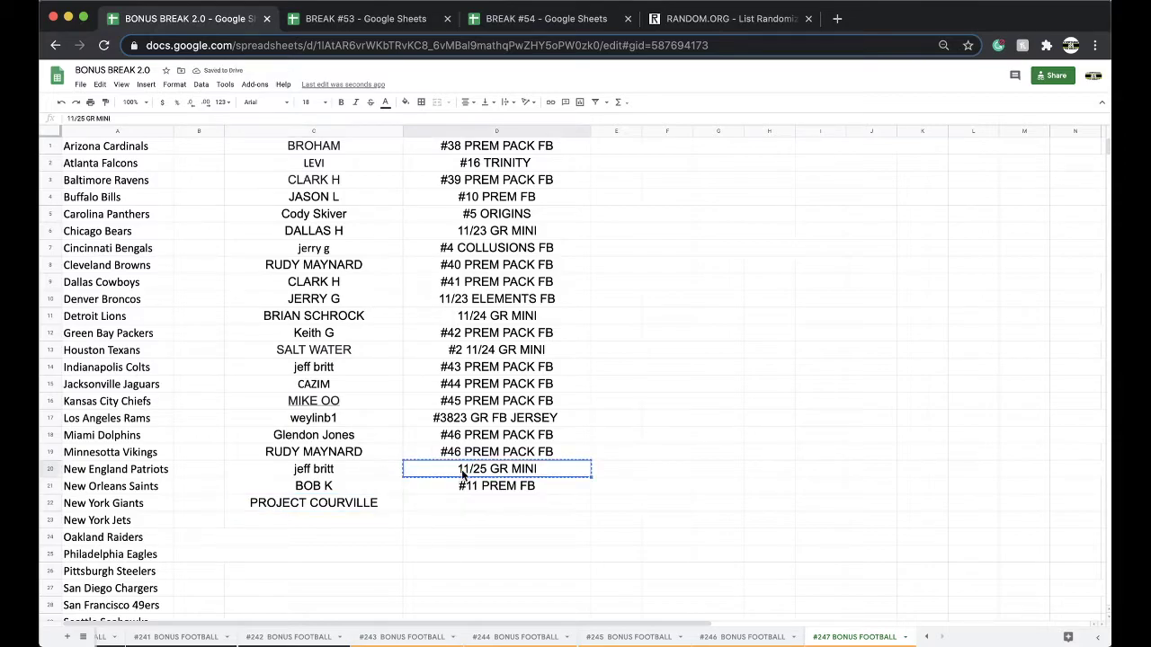
pyautogui.click(461, 503)
pyautogui.press('super+v')
pyautogui.doubleClick(453, 505)
pyautogui.write('N')
pyautogui.press('BackSpace')
pyautogui.write('#2')
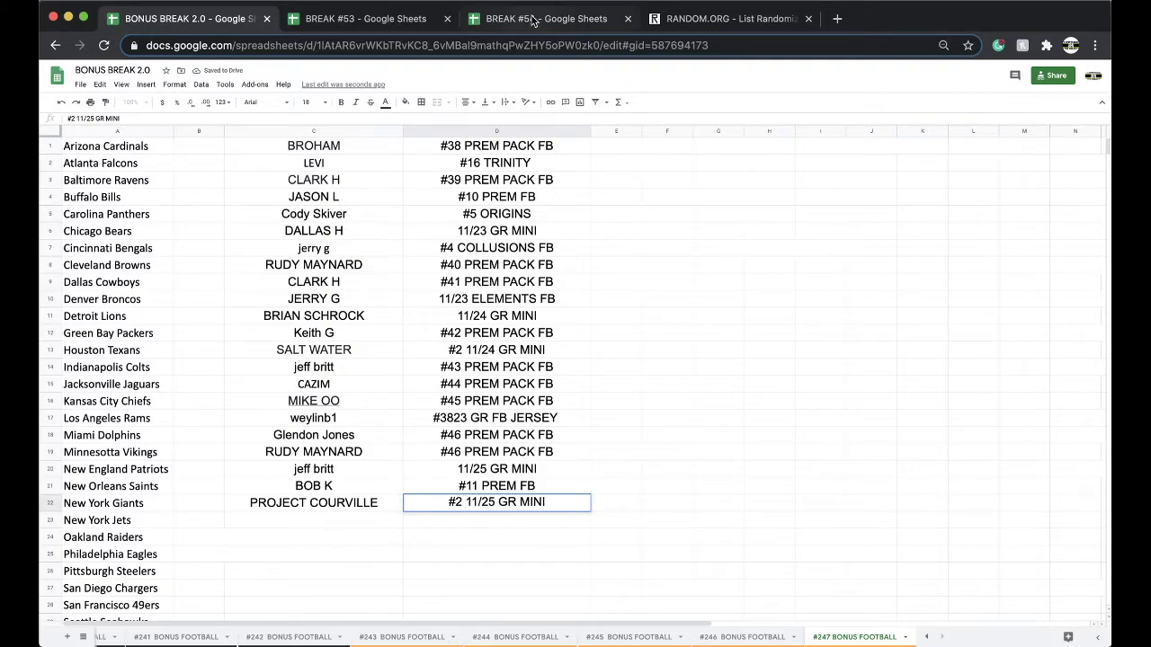
pyautogui.click(610, 18)
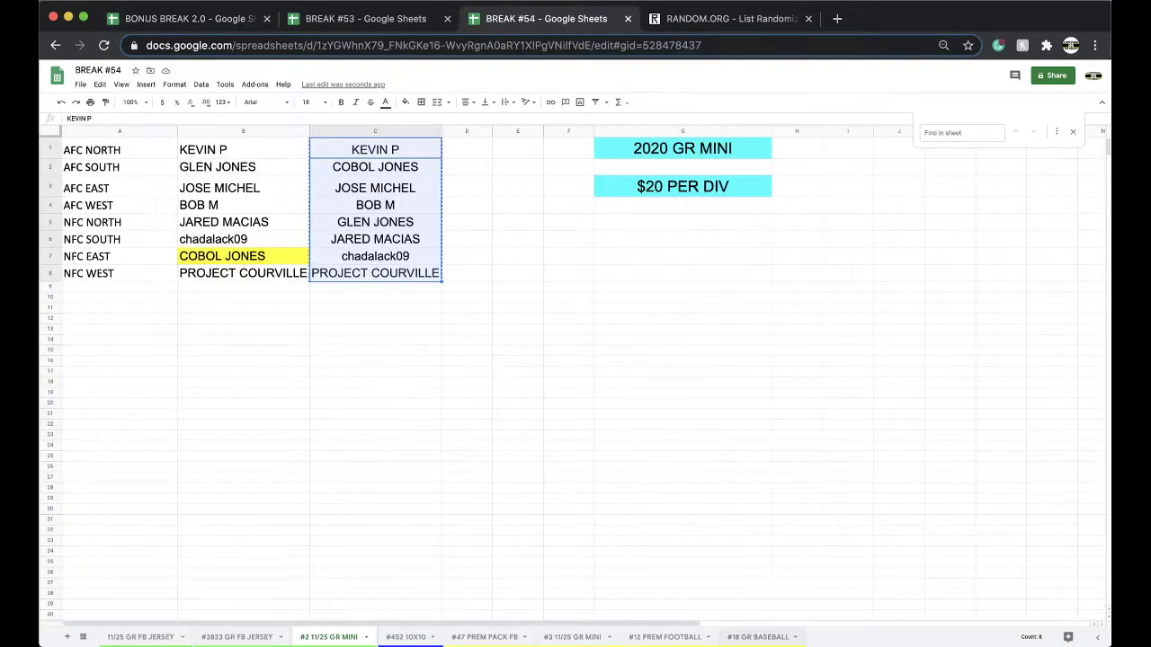
# Step: Remove the yellow fill from the name in C3 of the #3 11/25 GR MINI sheet
pyautogui.click(468, 638)
pyautogui.click(554, 638)
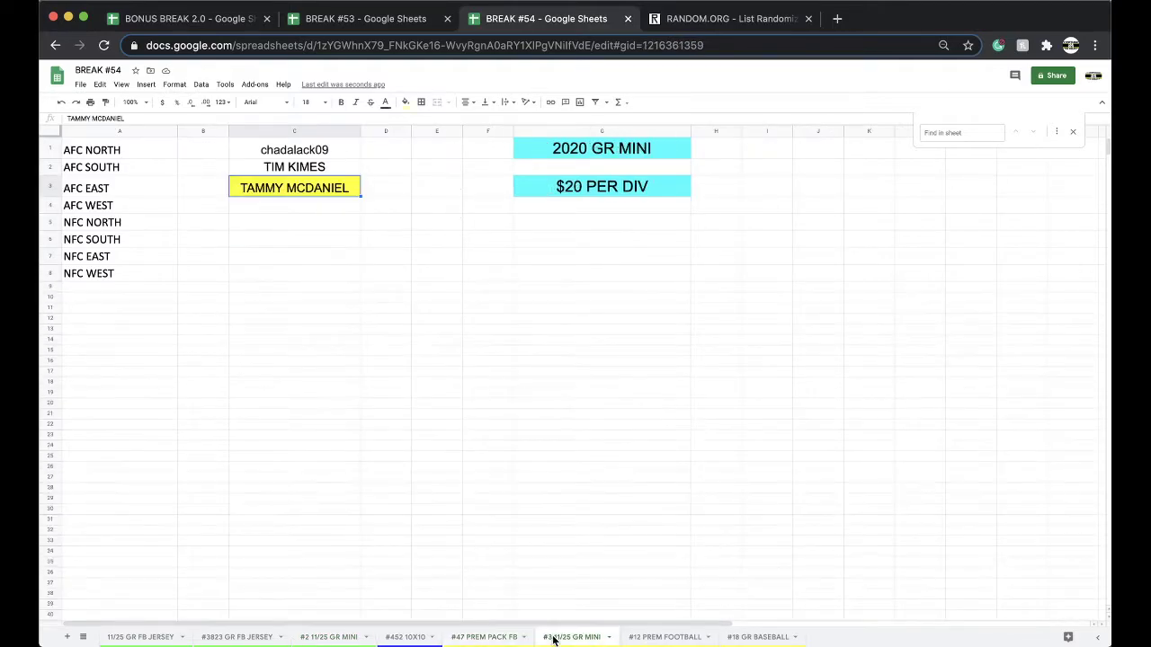
pyautogui.click(406, 102)
pyautogui.click(423, 121)
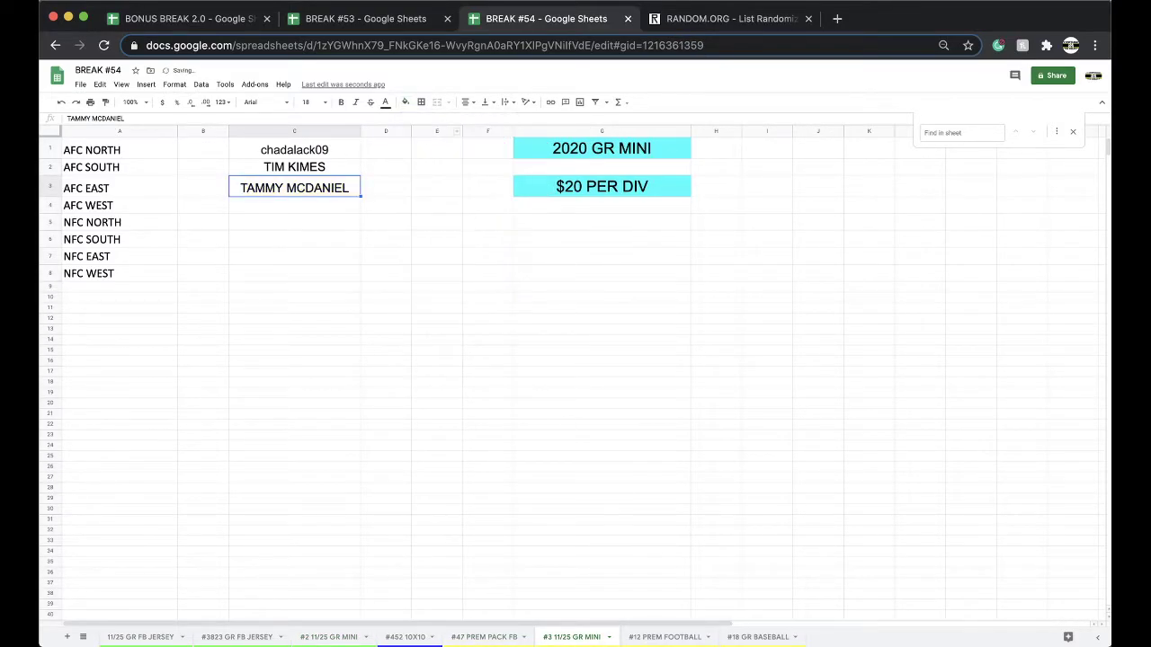
# Step: Browse the #12 and #18 sheets, then open BREAK #53's 11/15 PRIZM MLB sheet
pyautogui.click(661, 637)
pyautogui.click(731, 636)
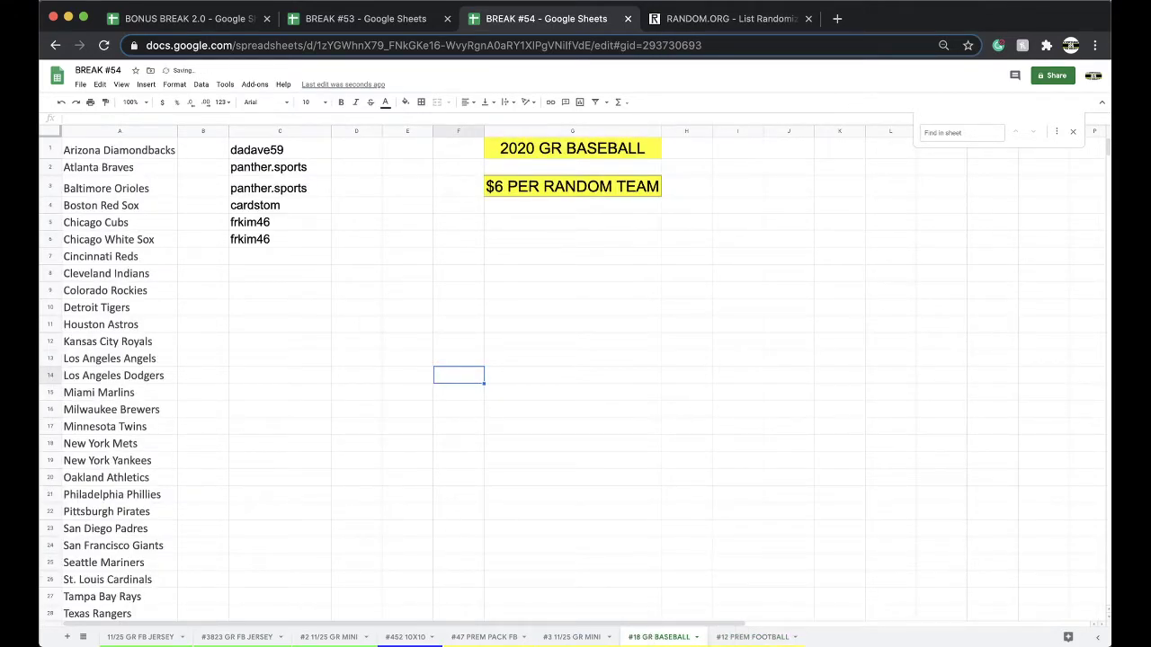
pyautogui.click(399, 25)
pyautogui.click(619, 600)
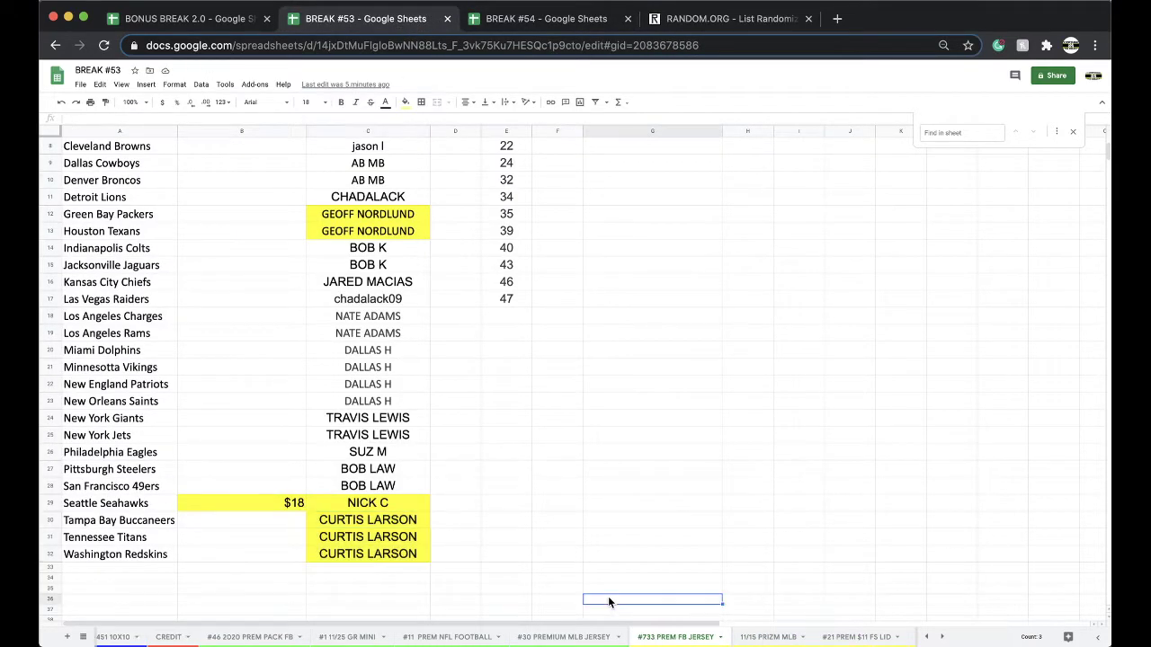
pyautogui.hscroll(3, 619, 640)
pyautogui.click(669, 638)
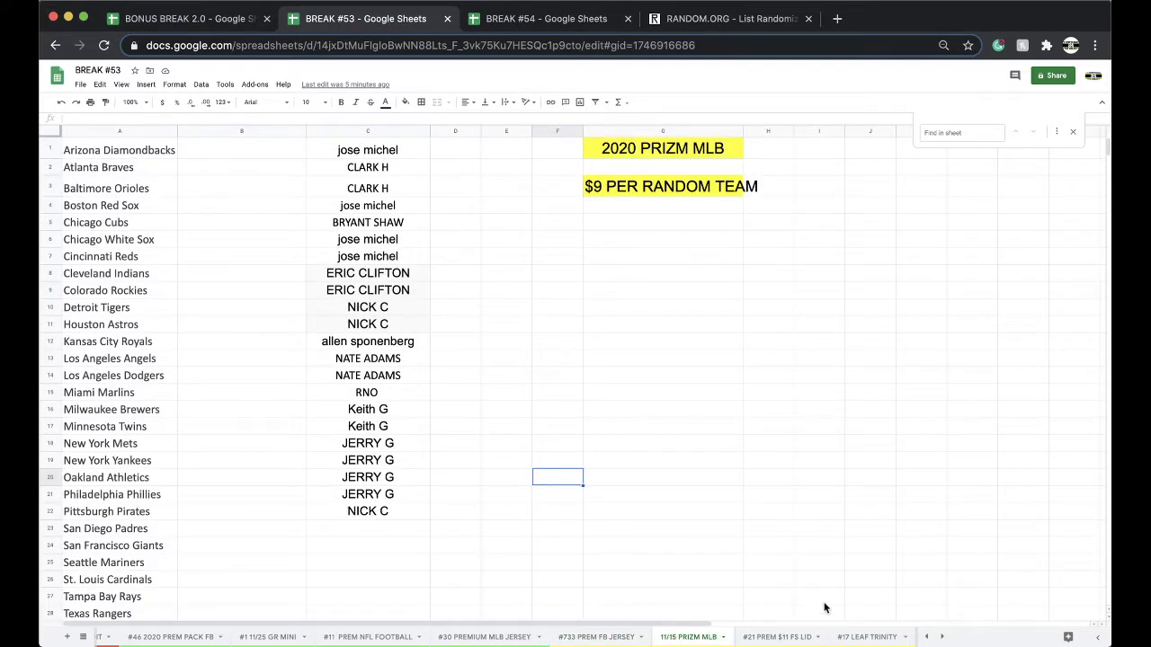